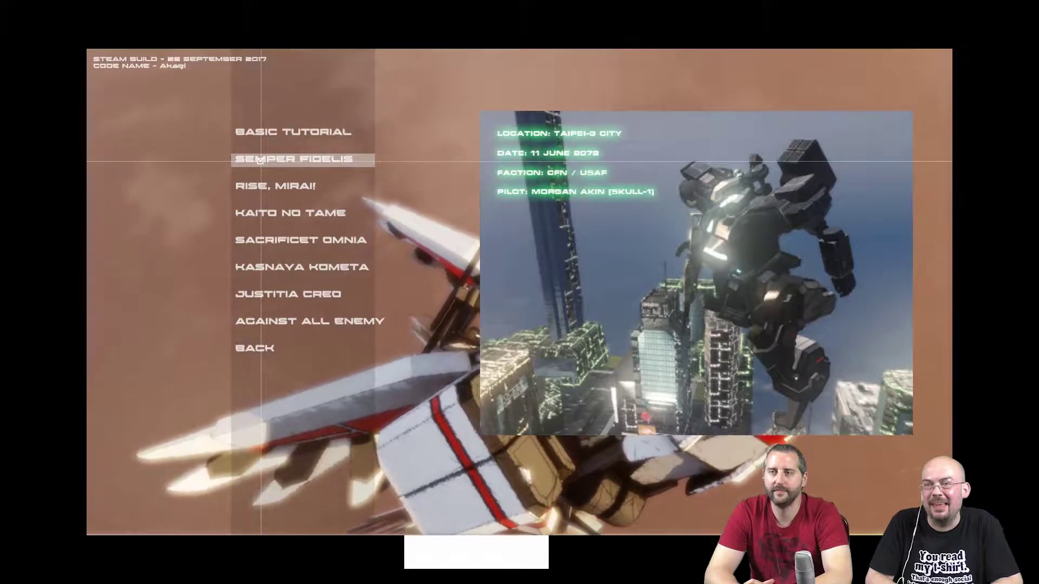
left_click(260, 160)
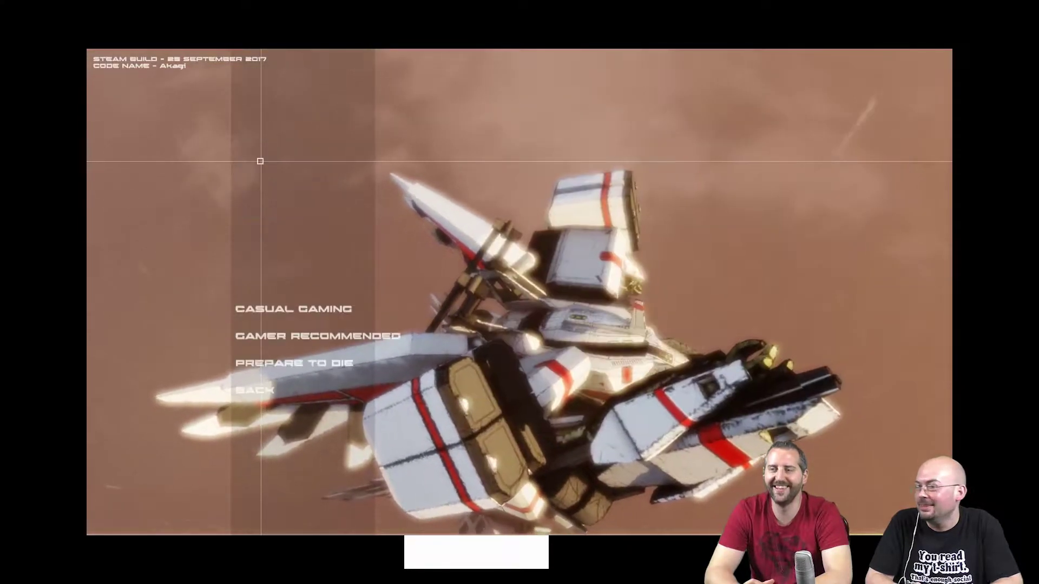